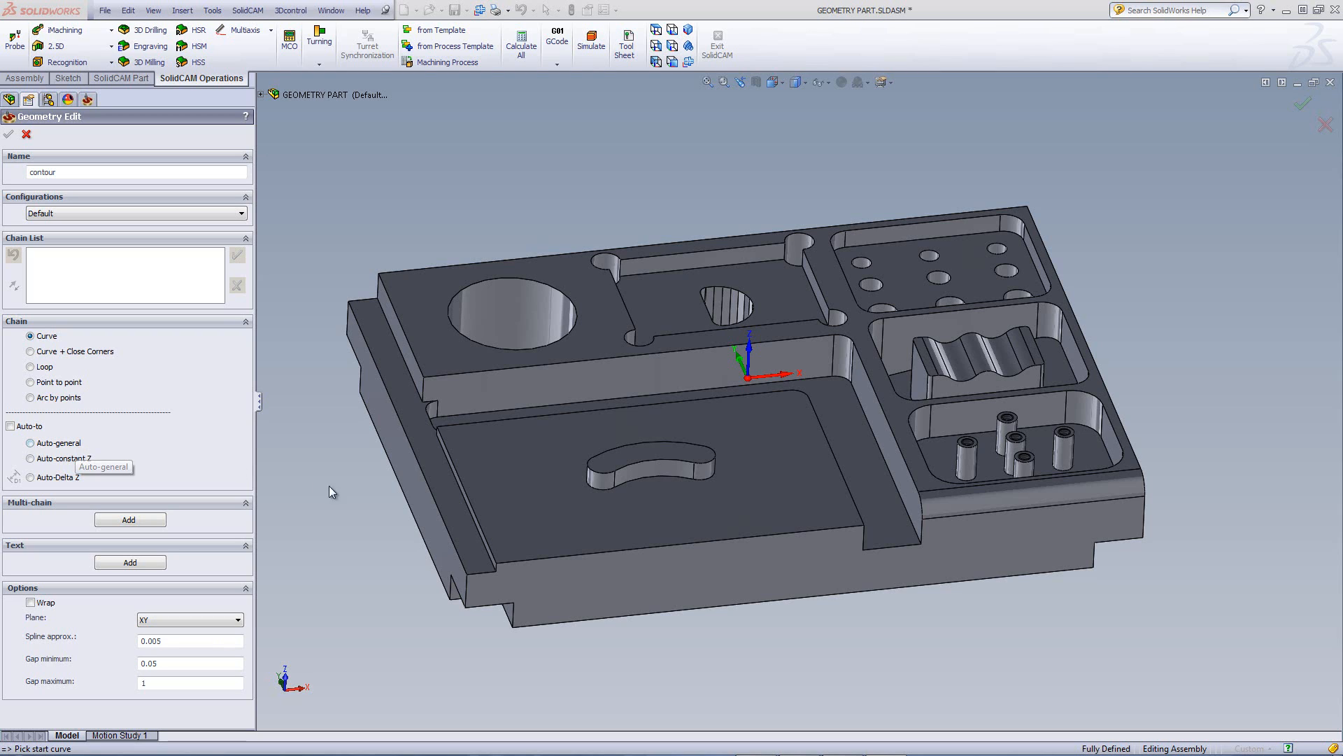
Try tracing the L-shaped groove's outer floor edge with Auto-general, through the corner arc and along the long wall, and reject the chain.
click(914, 531)
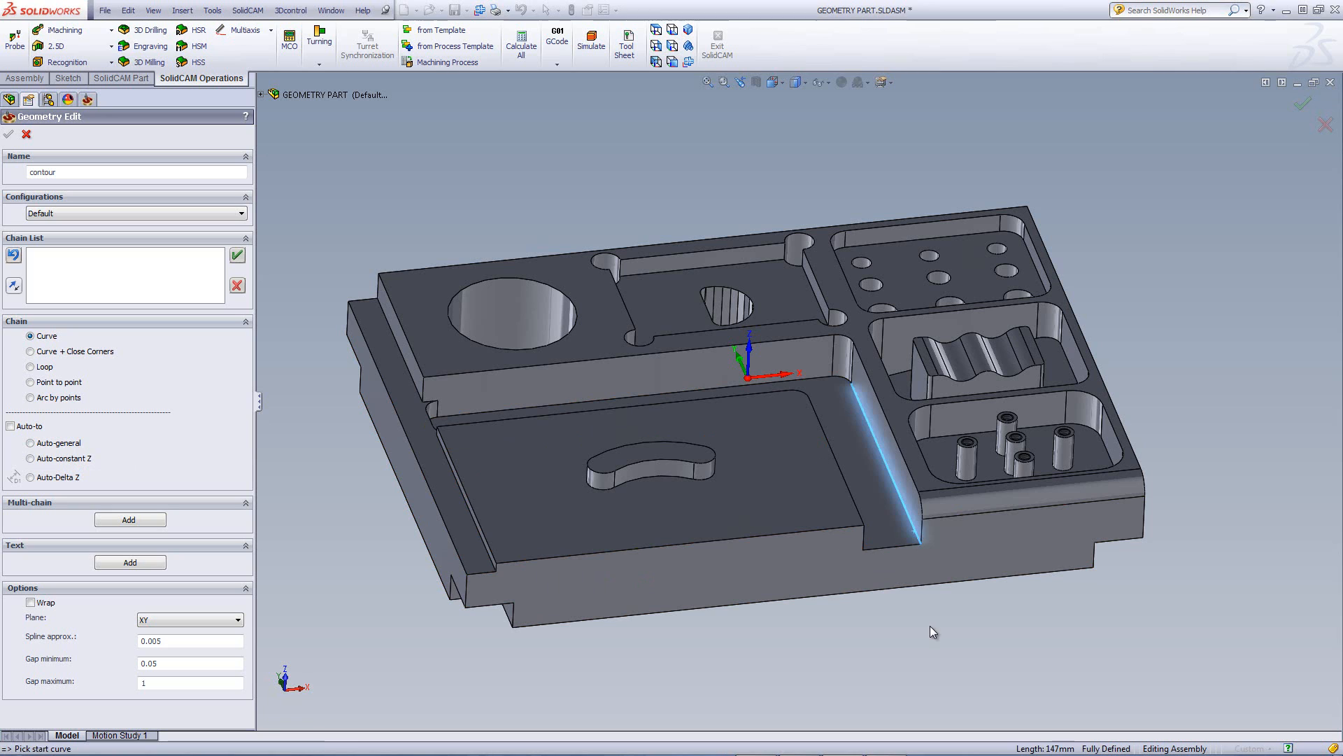
click(30, 444)
middle_drag(826, 410, 894, 355)
scroll(731, 361, down, 4)
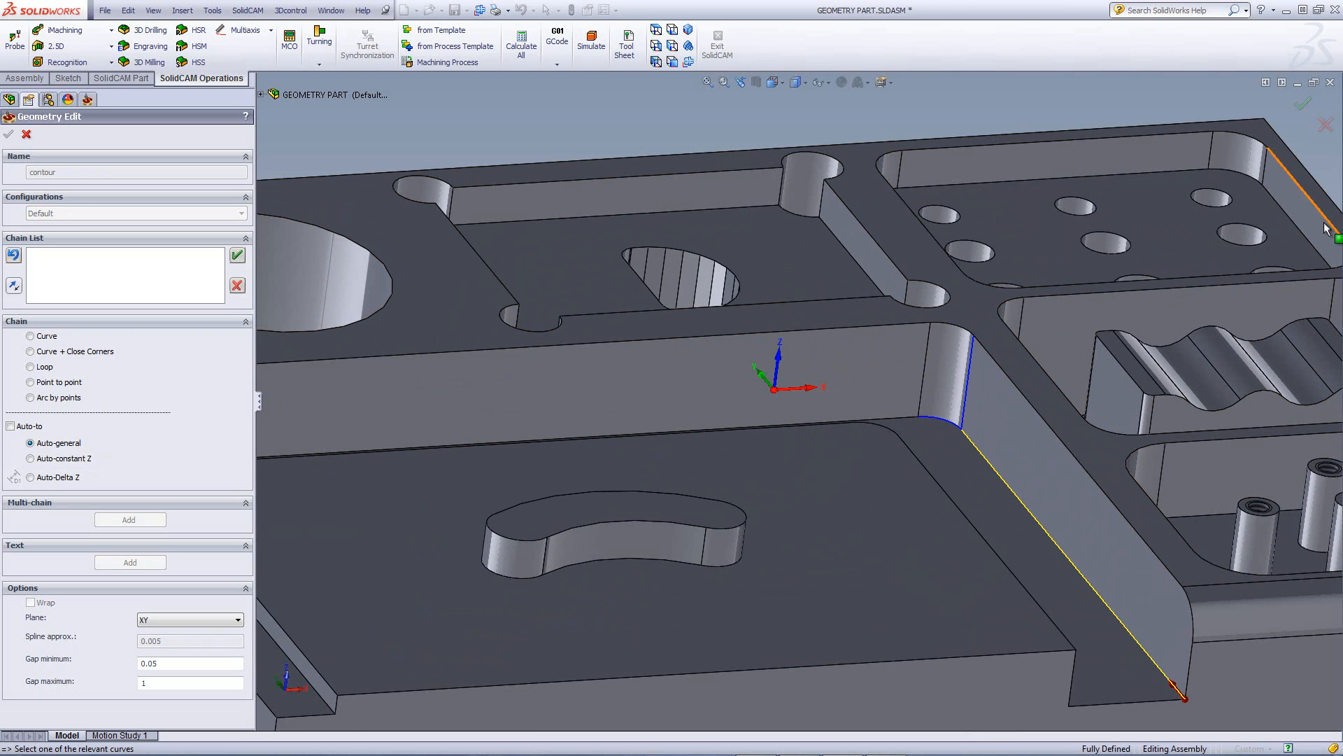
click(955, 427)
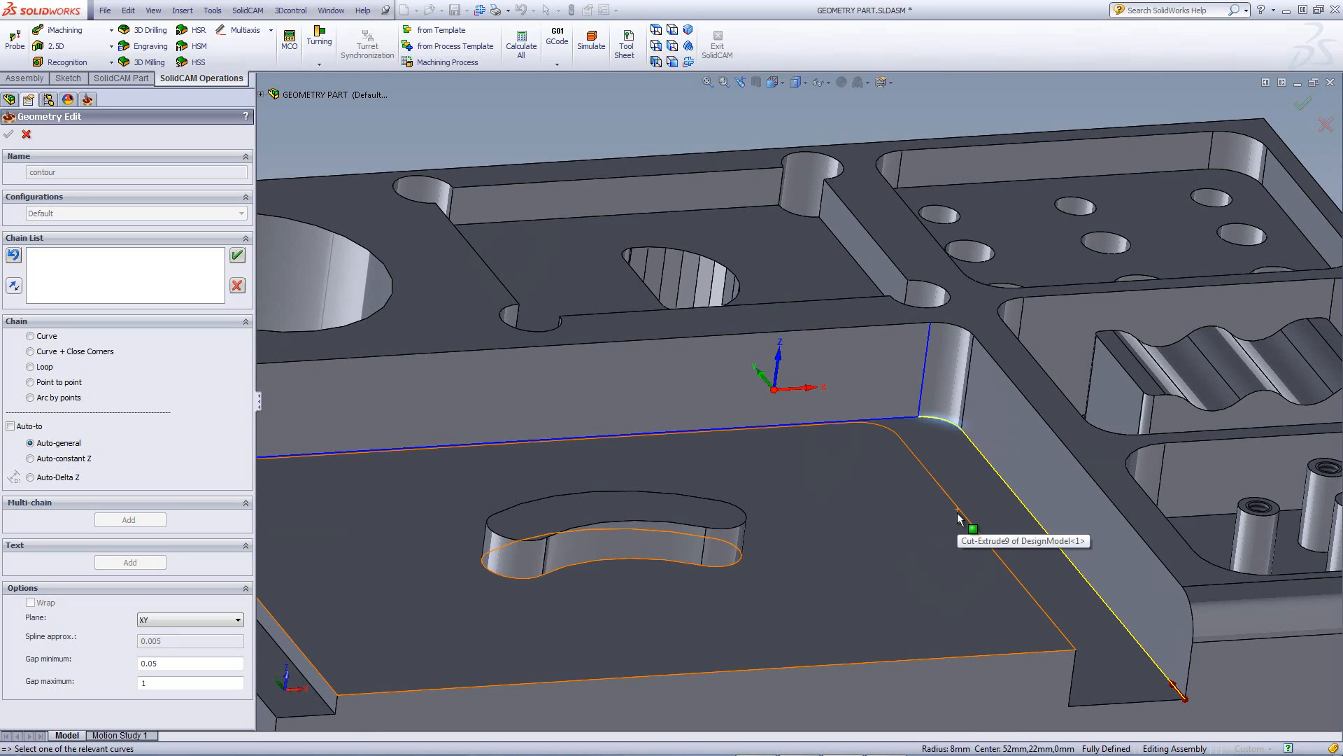
click(908, 422)
middle_drag(899, 486, 766, 352)
scroll(766, 352, down, 3)
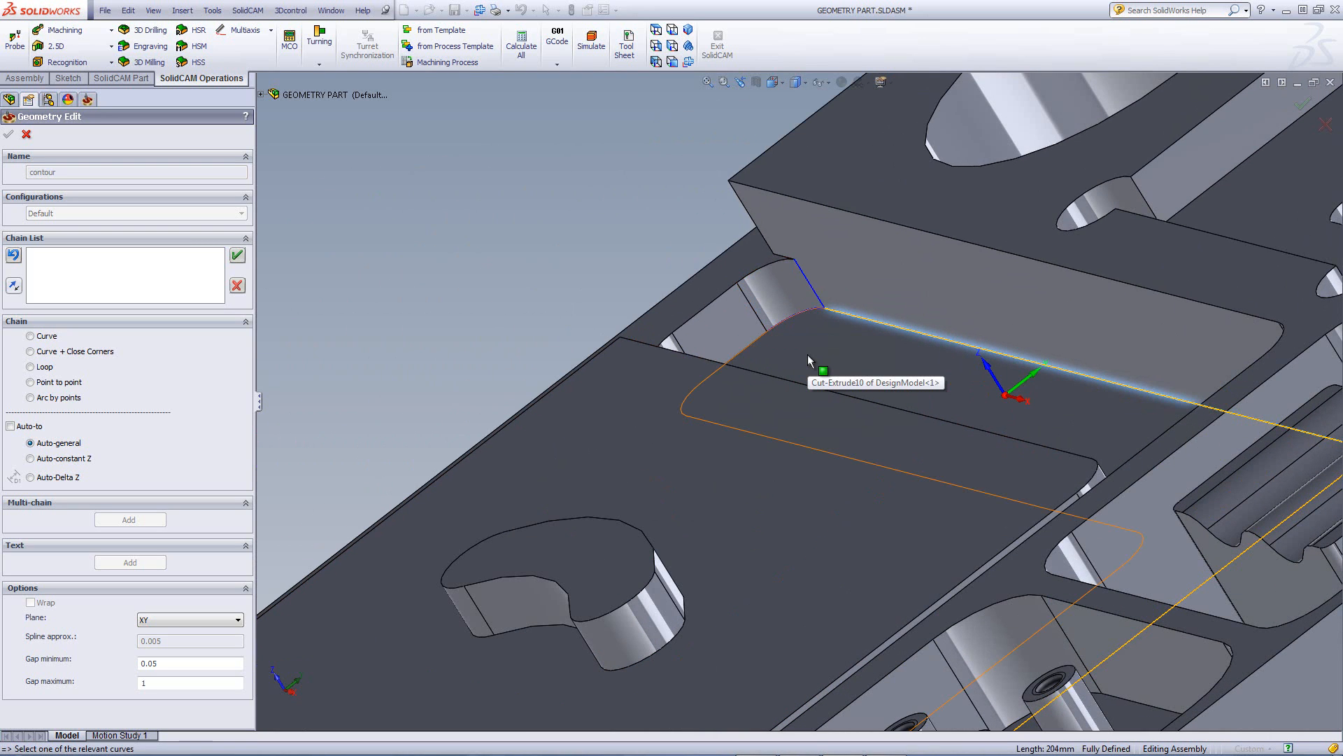
scroll(808, 361, up, 5)
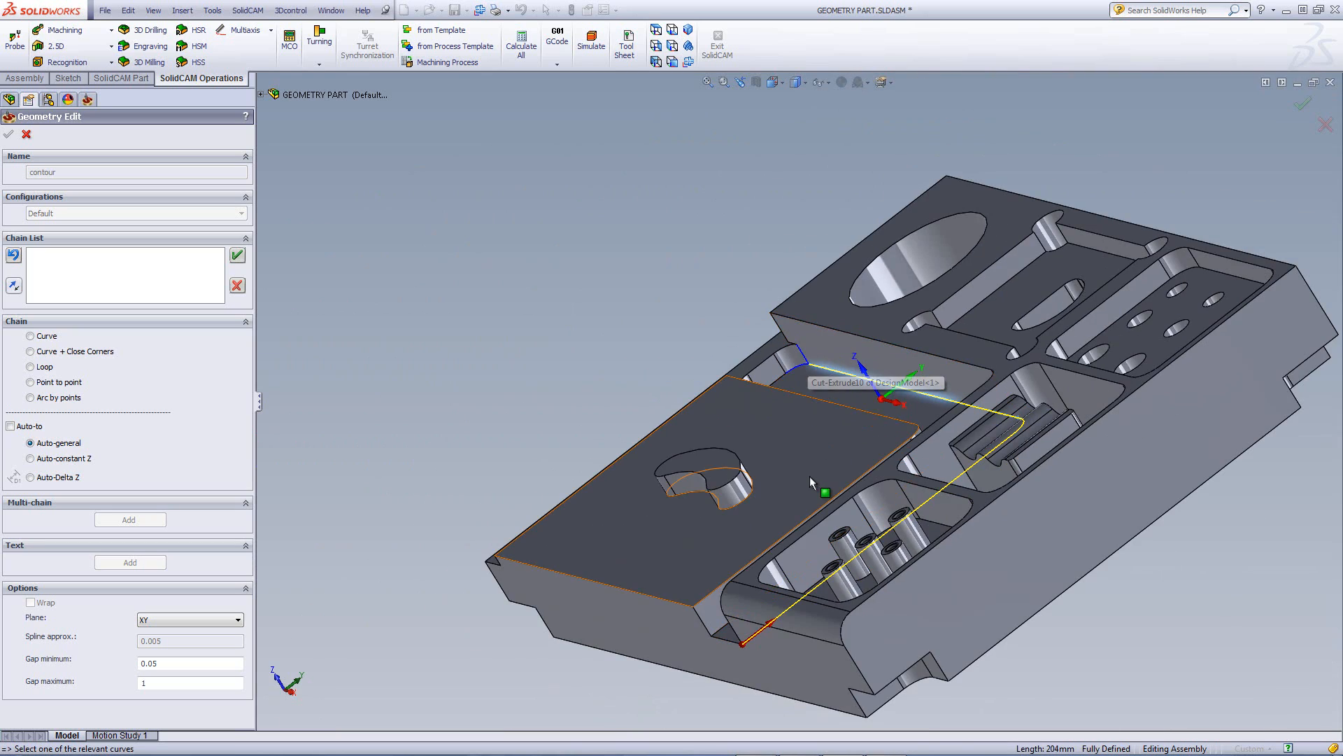
middle_drag(818, 385, 961, 396)
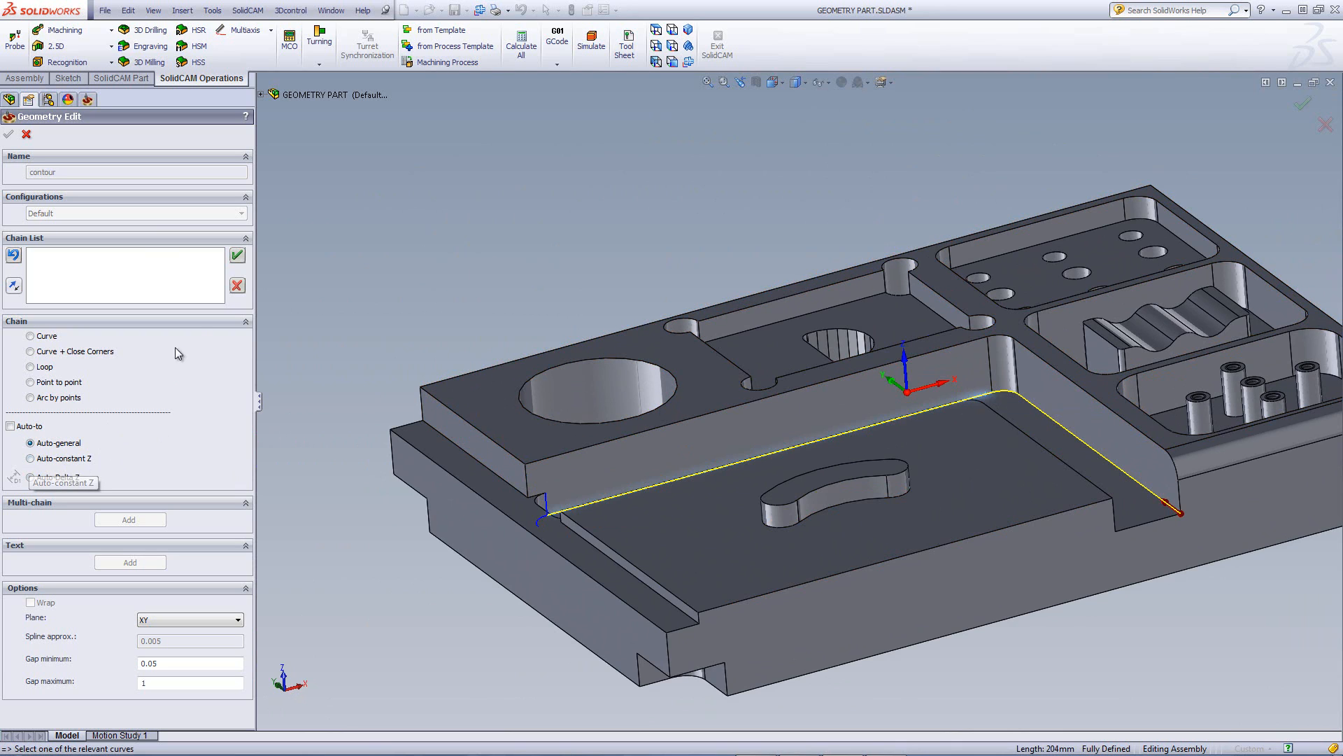
click(235, 287)
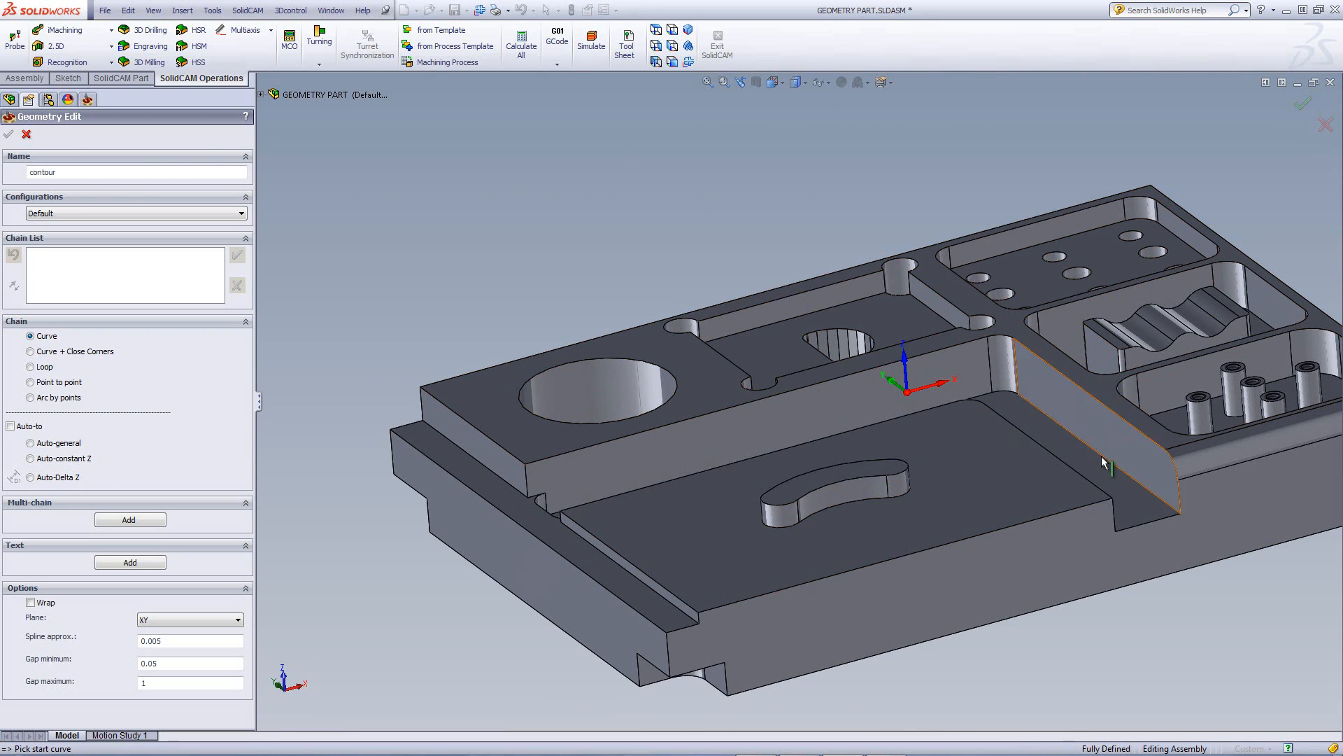
Try chaining the L-shaped groove's floor outline from its outer side edge with Auto-constant Z, and delete that chain.
click(1165, 507)
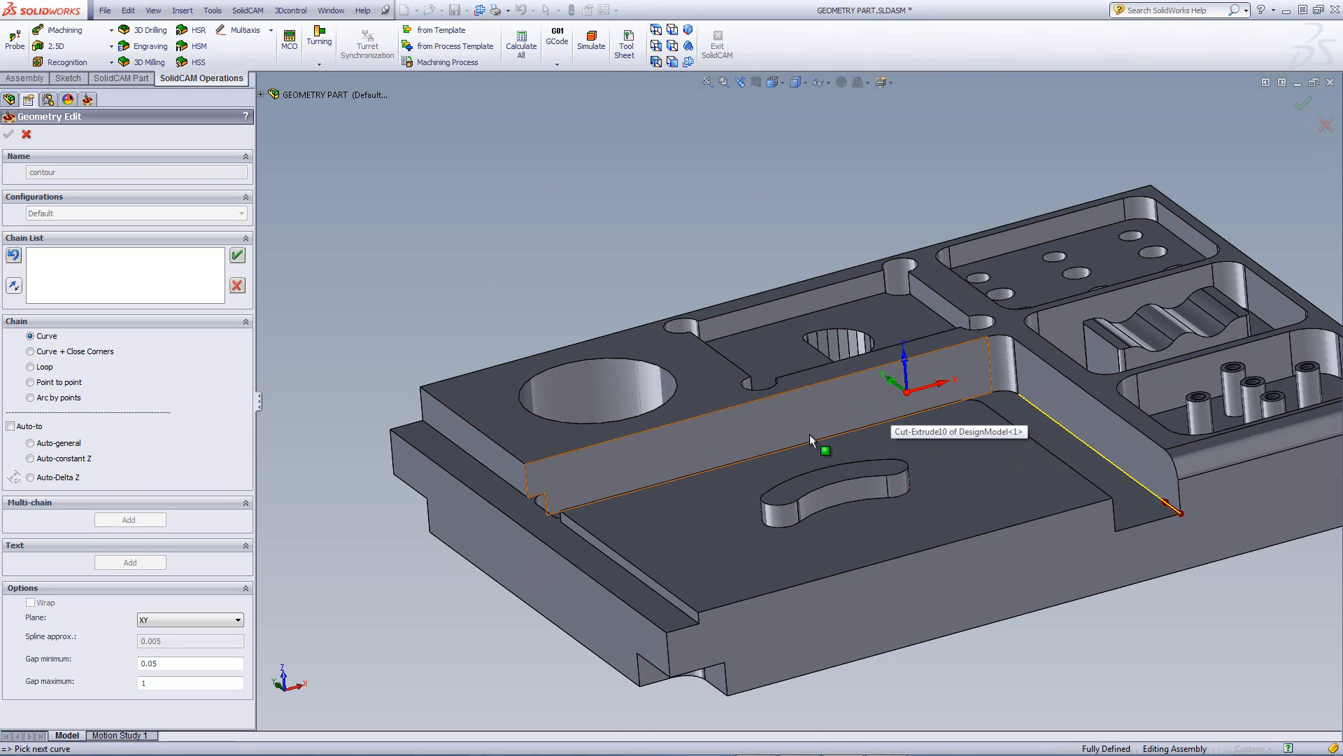
middle_drag(812, 443, 794, 490)
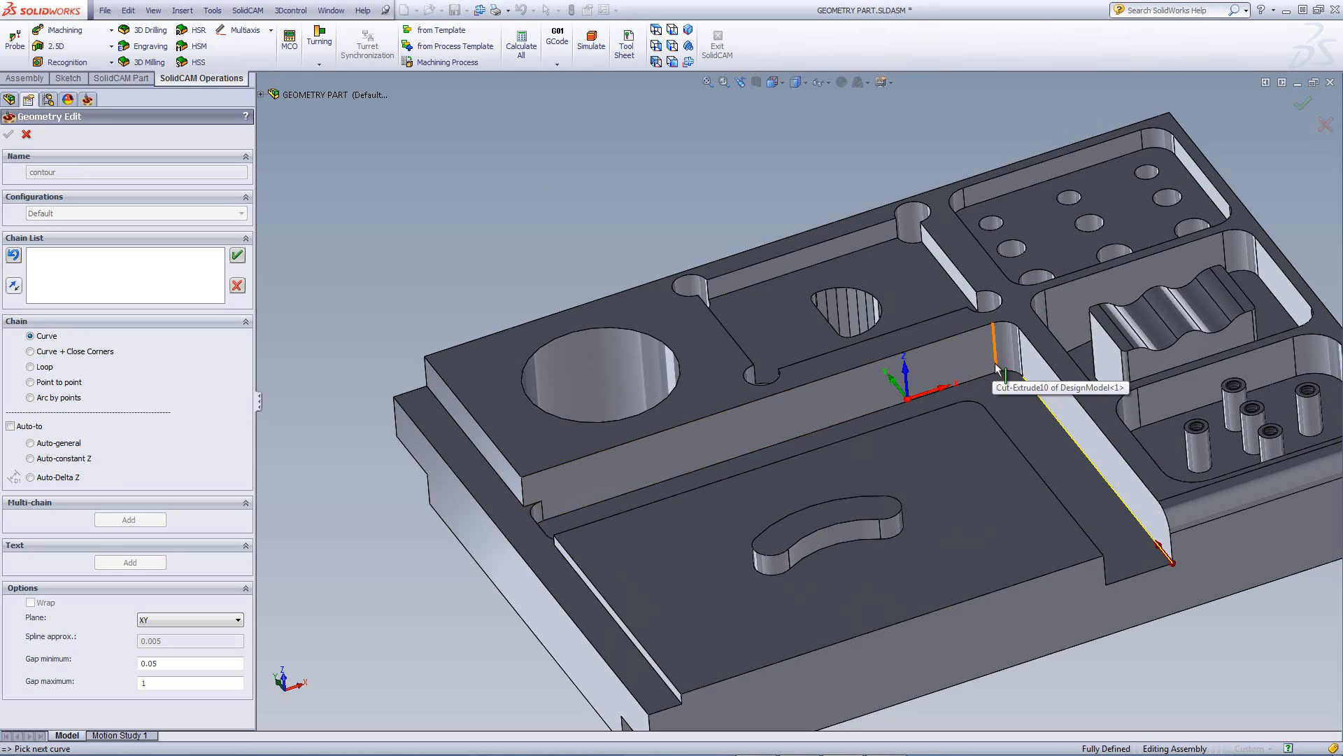
click(30, 458)
middle_drag(647, 356, 1030, 441)
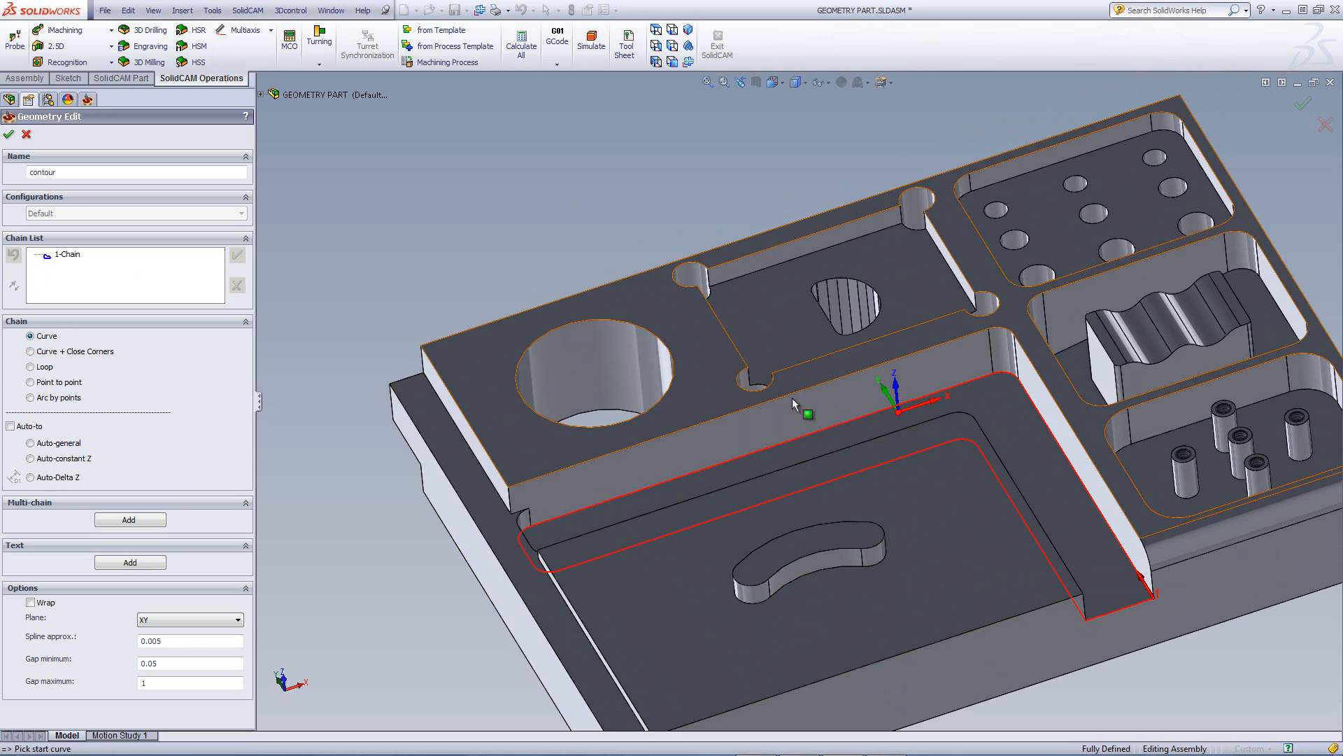
middle_drag(794, 404, 1188, 662)
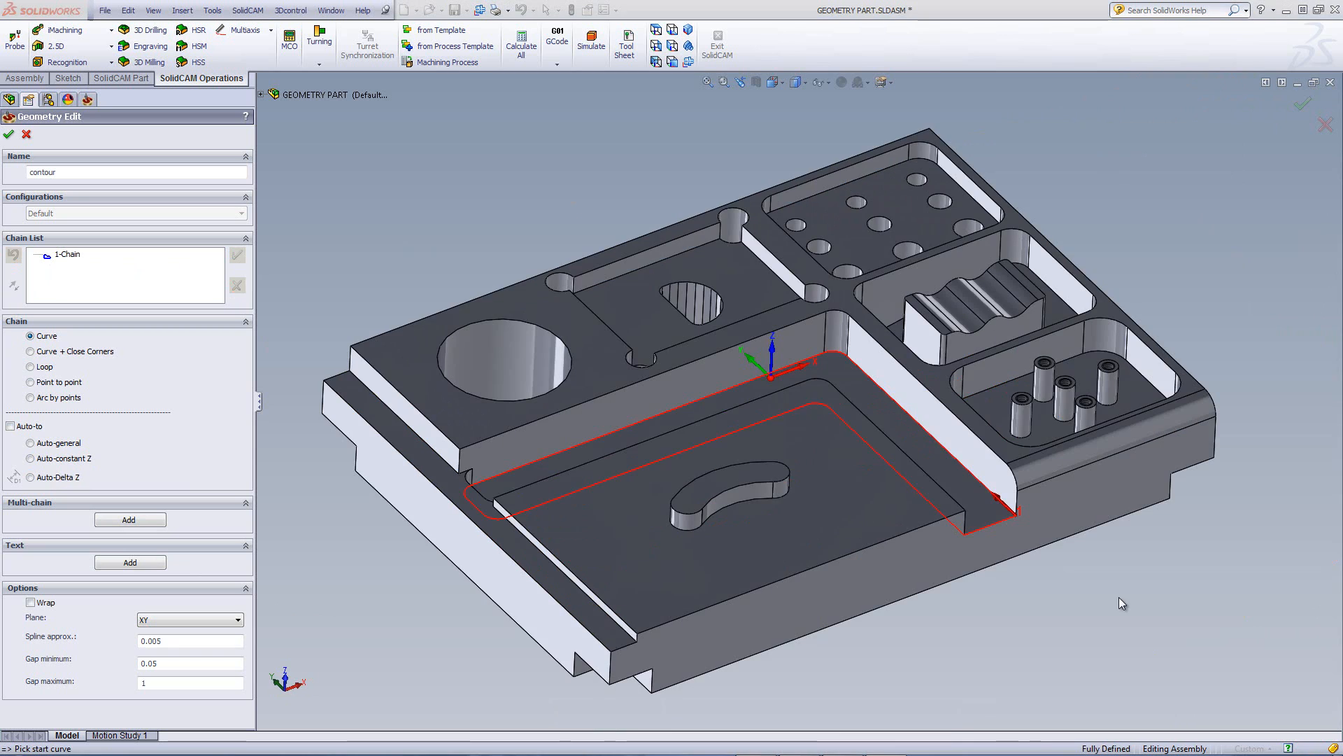
mouse_move(1119, 597)
middle_down()
mouse_move(1108, 568)
mouse_move(1125, 578)
middle_up()
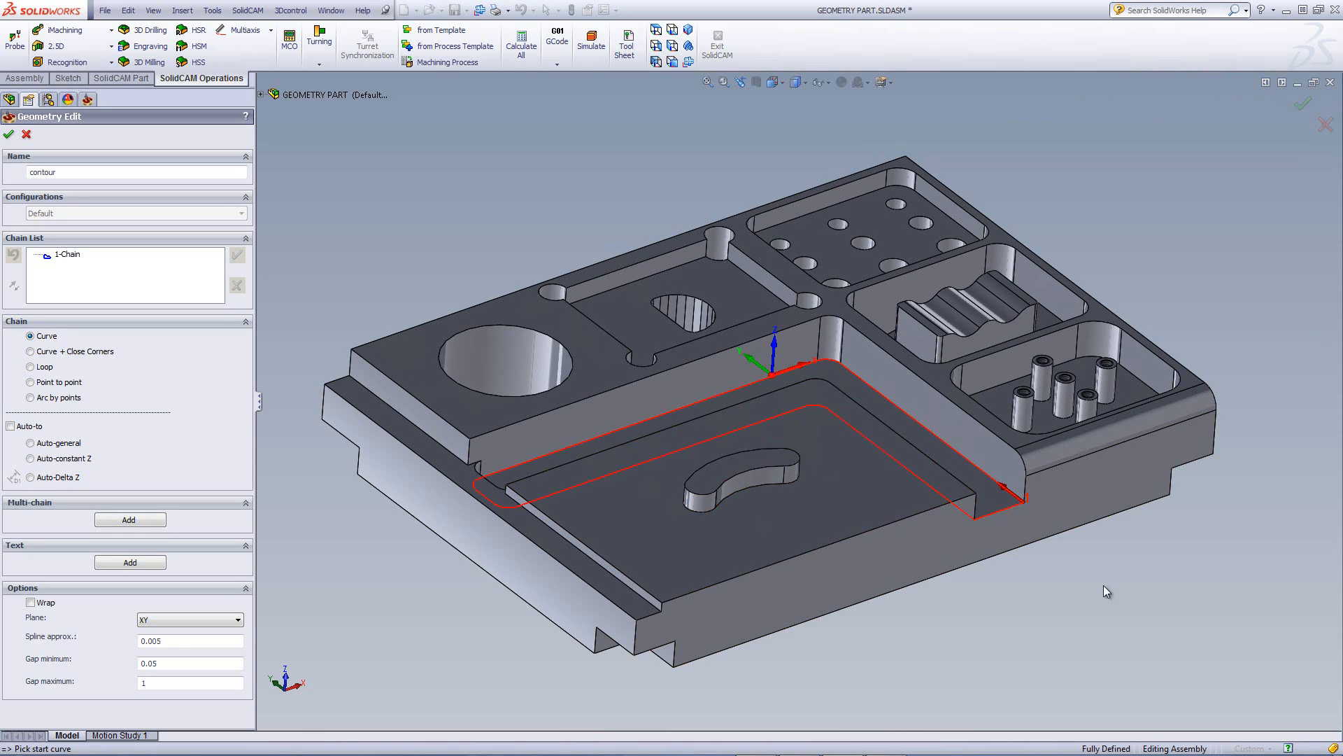
scroll(1014, 556, down, 3)
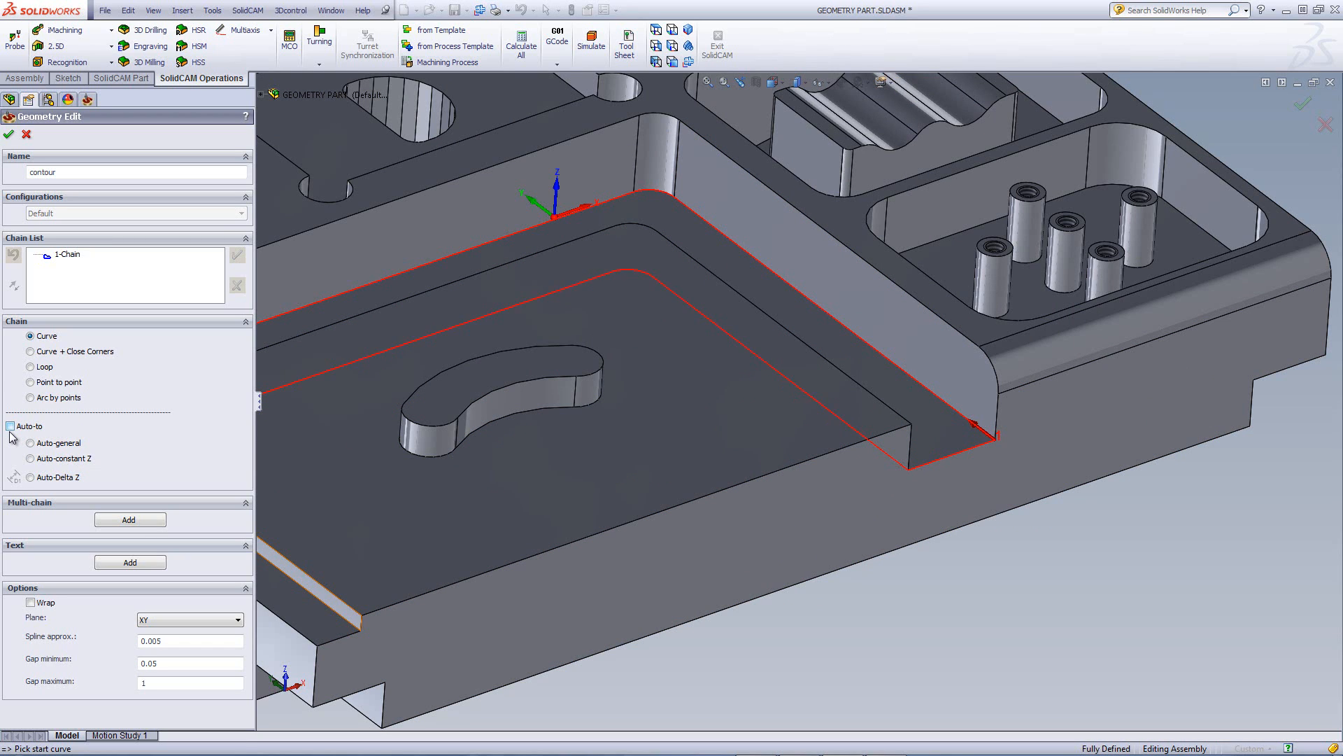
right_click(66, 257)
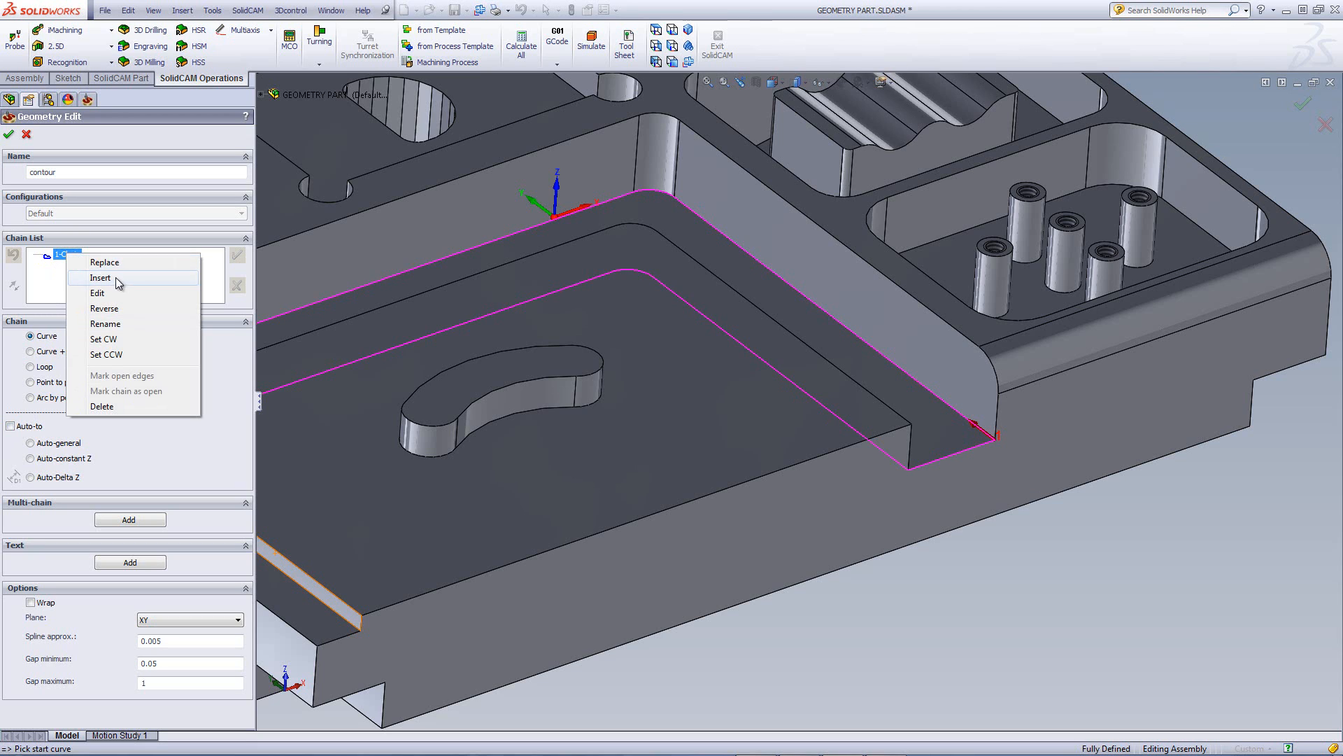
click(124, 406)
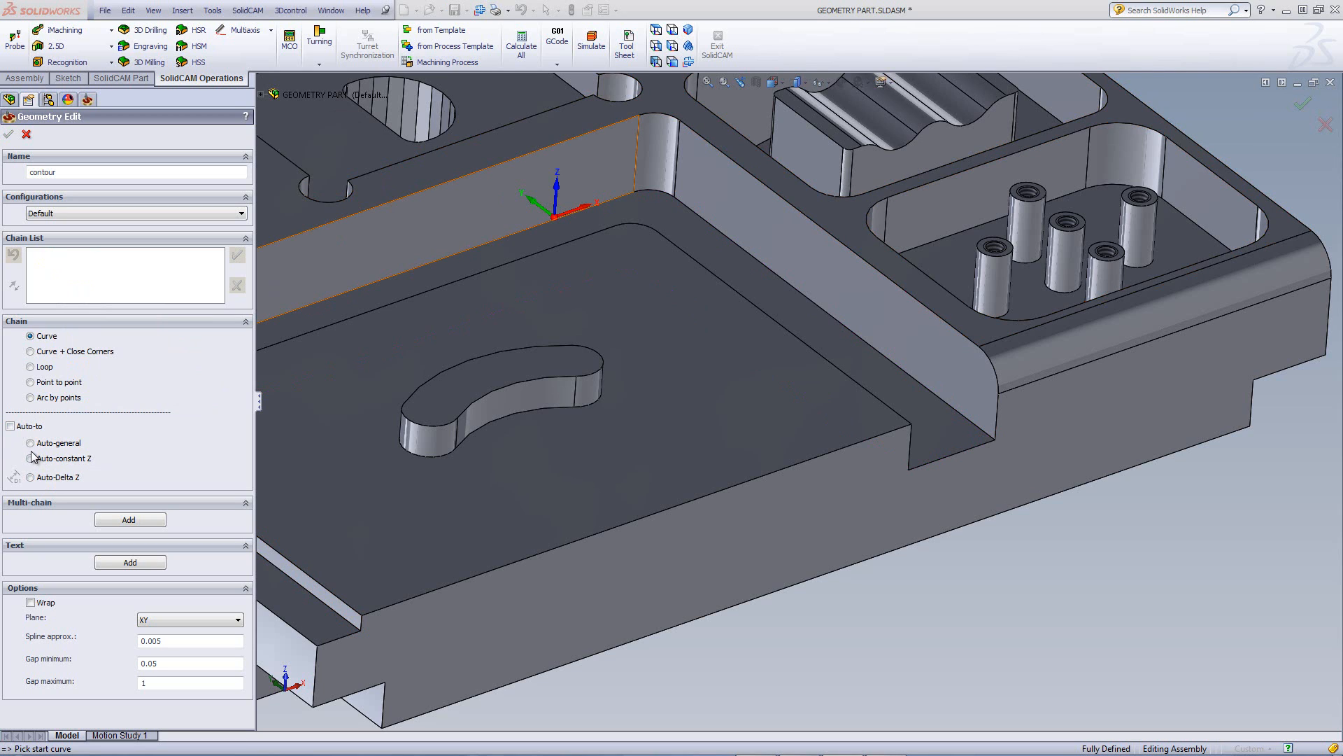
Create an open Auto-constant Z chain with Auto-to enabled, from the groove's outer side edge to the inner front corner vertex of its floor.
click(978, 434)
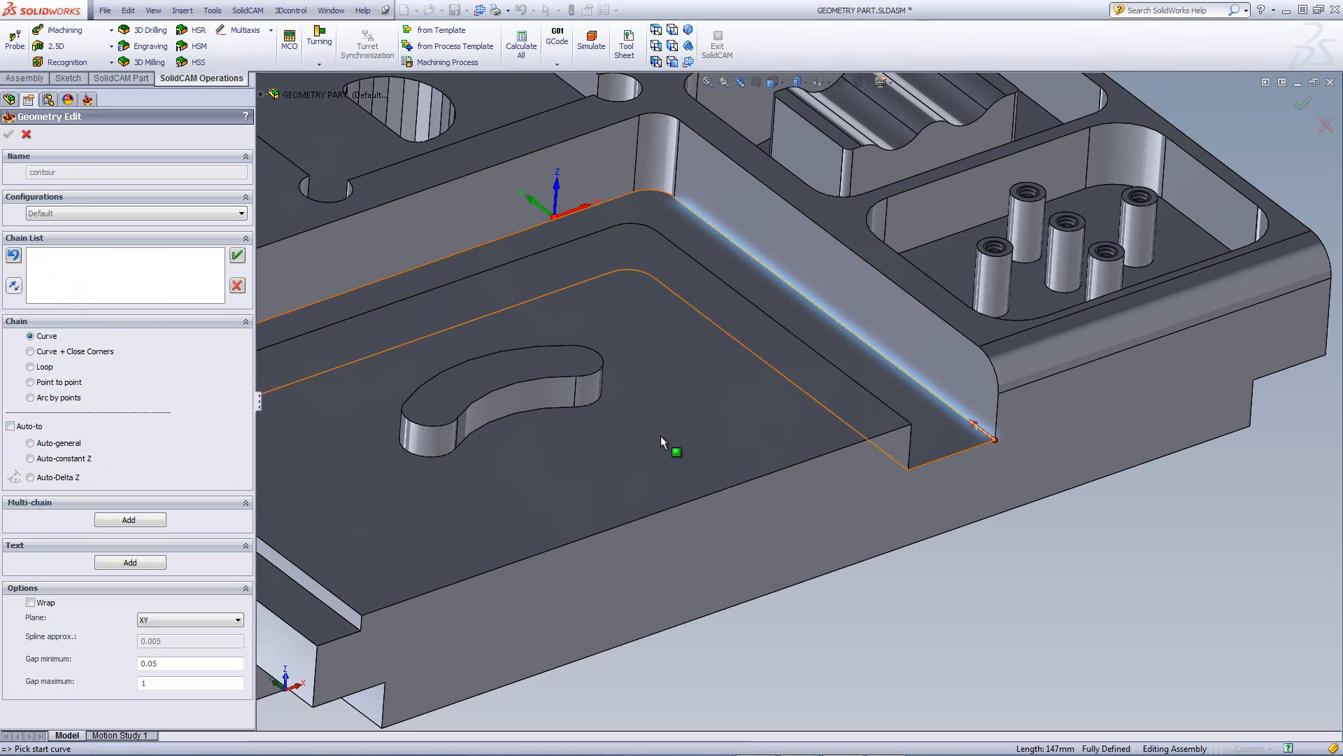
click(30, 459)
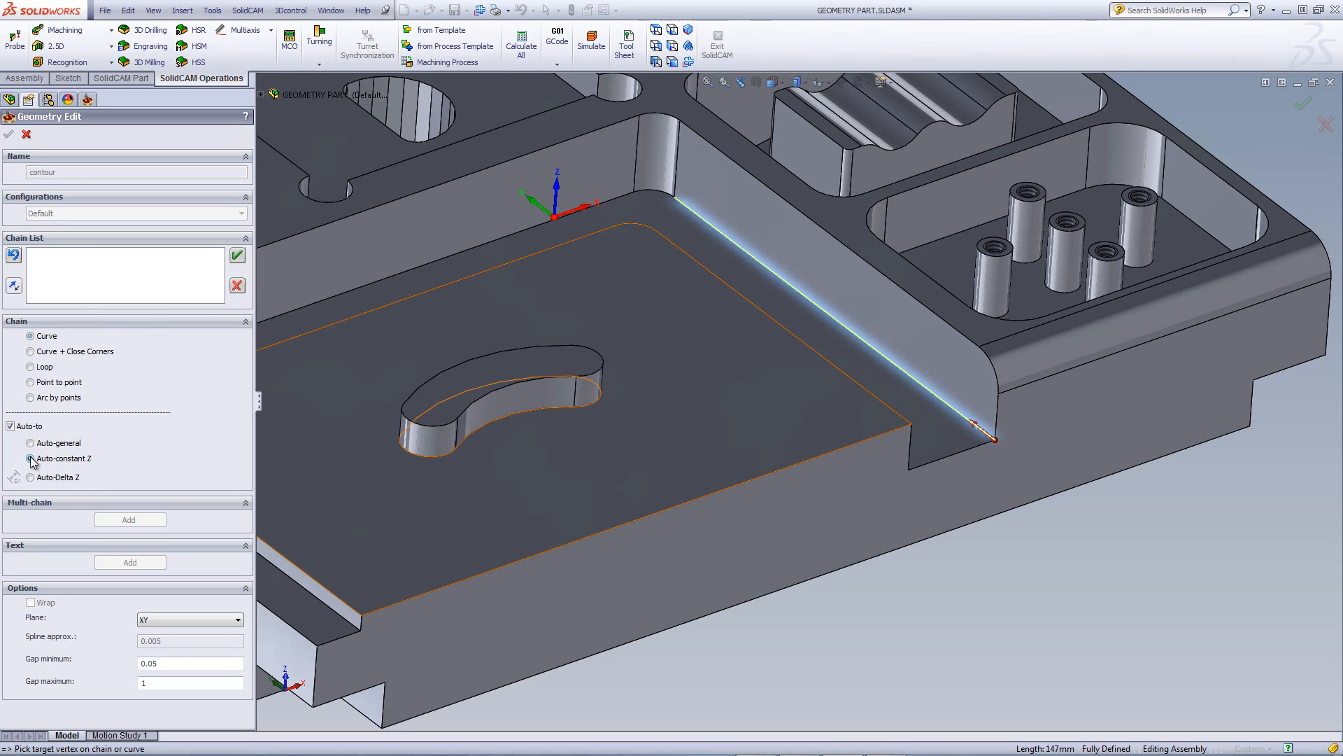
click(909, 470)
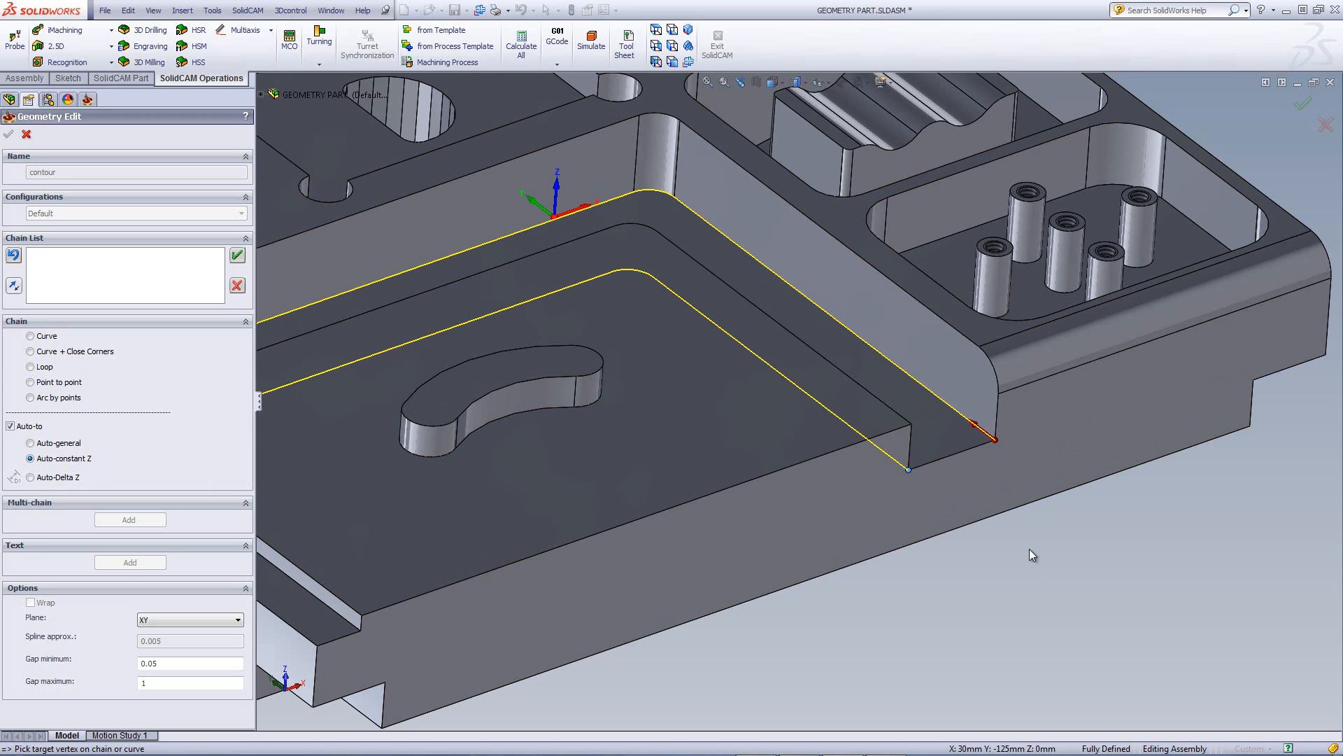
click(237, 258)
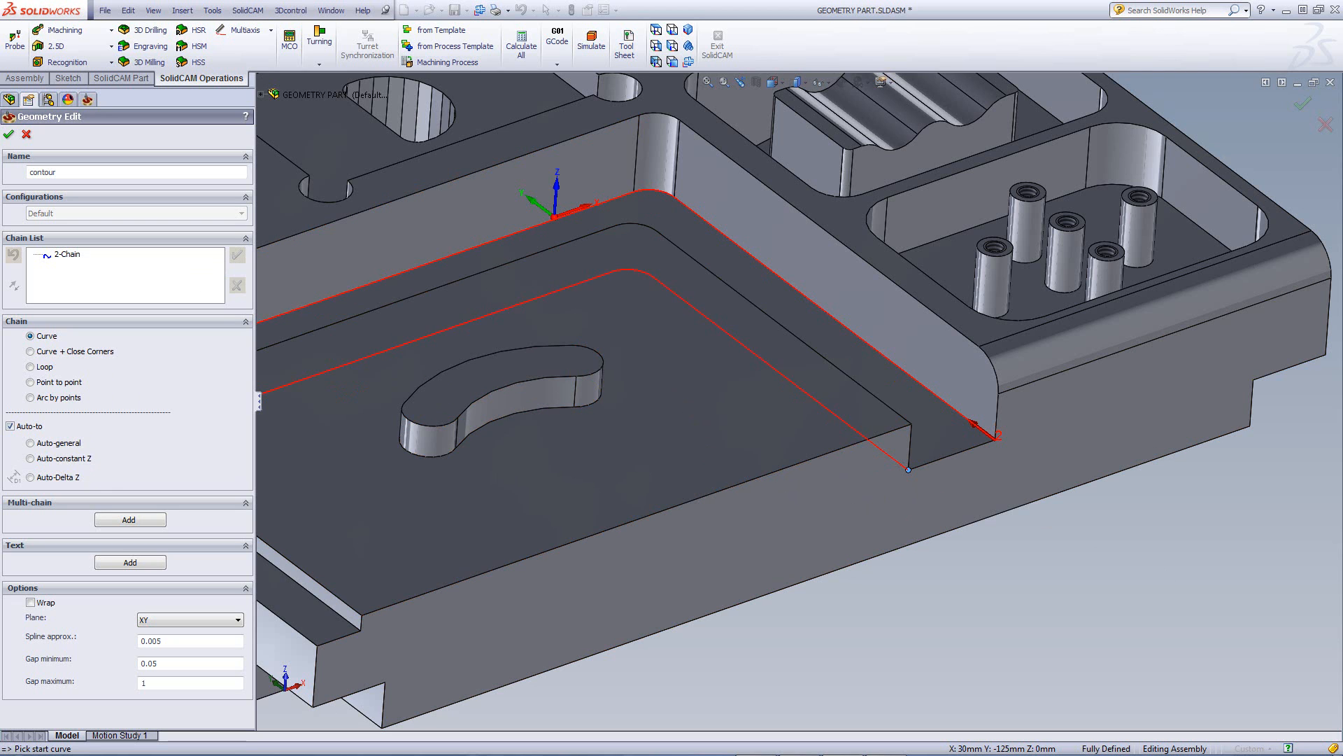
Switch chain selection to Auto-Delta Z with a positive Delta Z of 18 and a negative Delta Z of -18.
key(f)
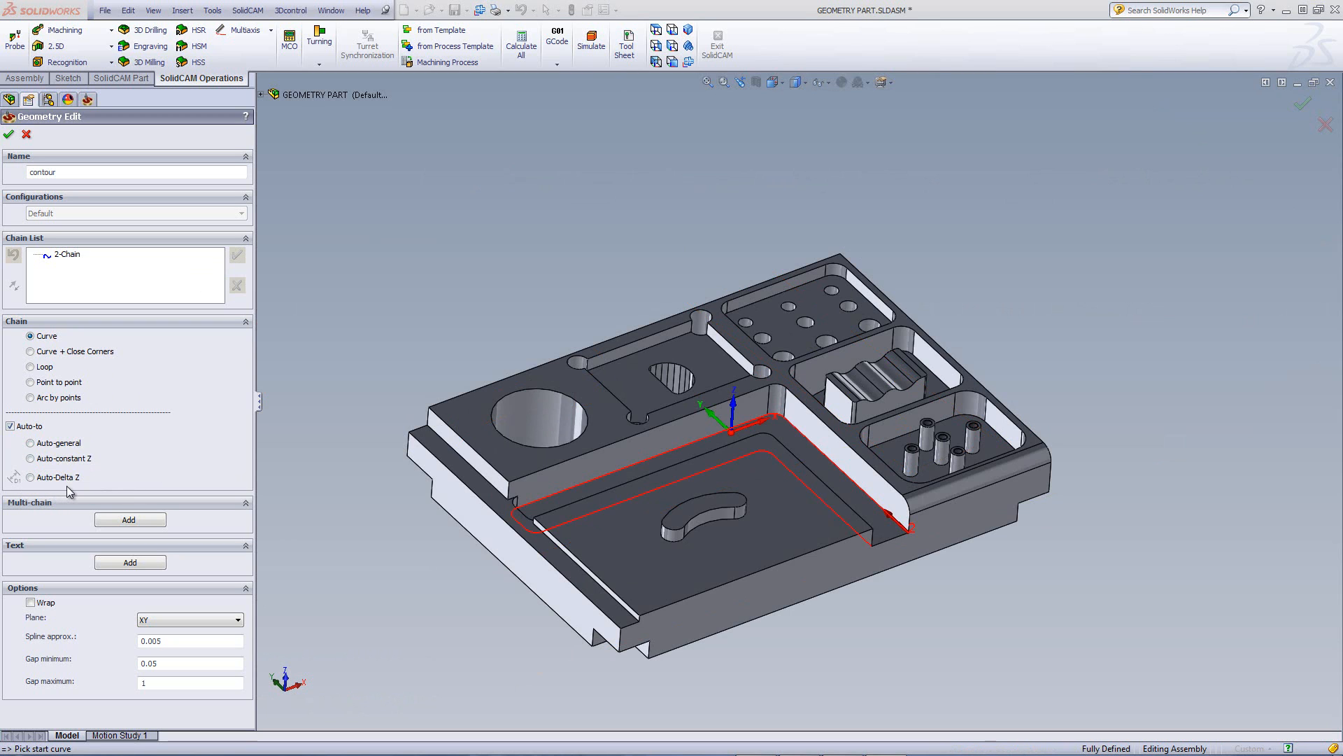
middle_drag(710, 446, 750, 463)
scroll(871, 389, down, 10)
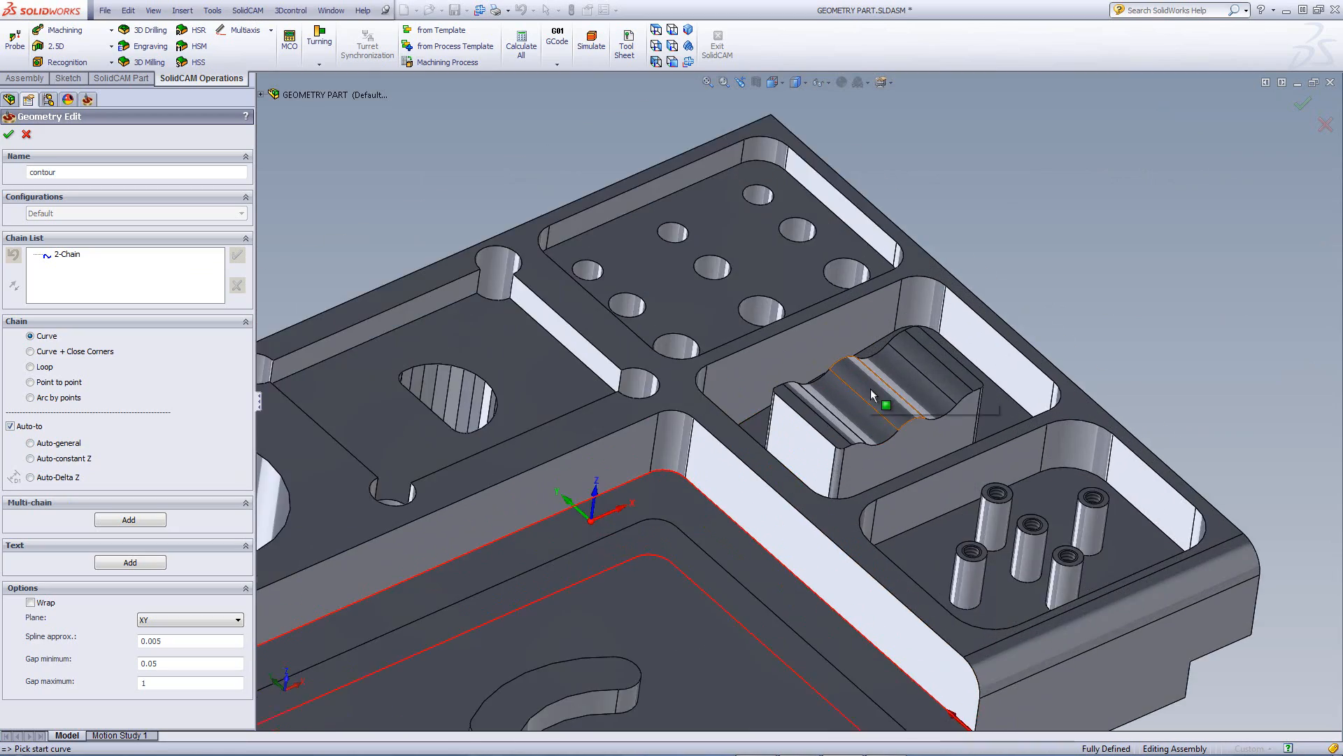
mouse_move(1157, 455)
middle_down()
mouse_move(1103, 464)
mouse_move(1085, 495)
mouse_move(1104, 427)
mouse_move(1121, 444)
middle_up()
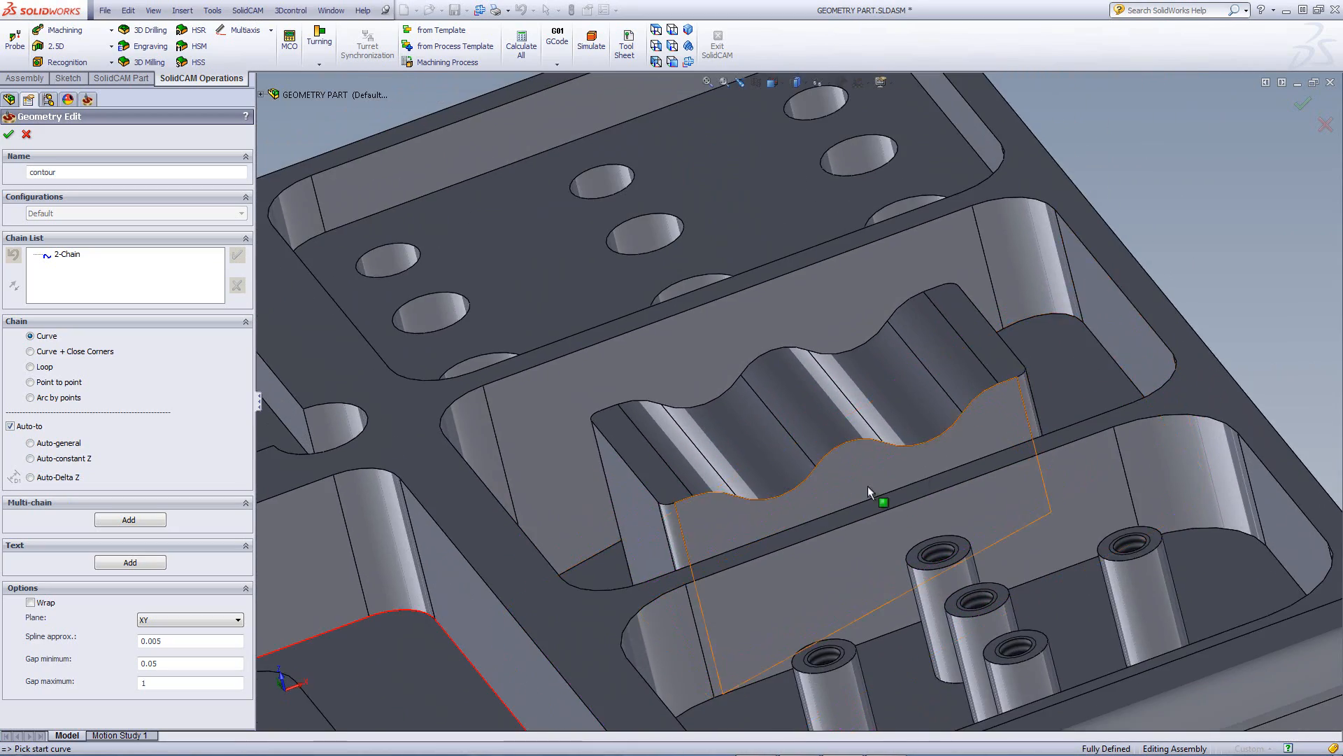
middle_drag(611, 576, 575, 577)
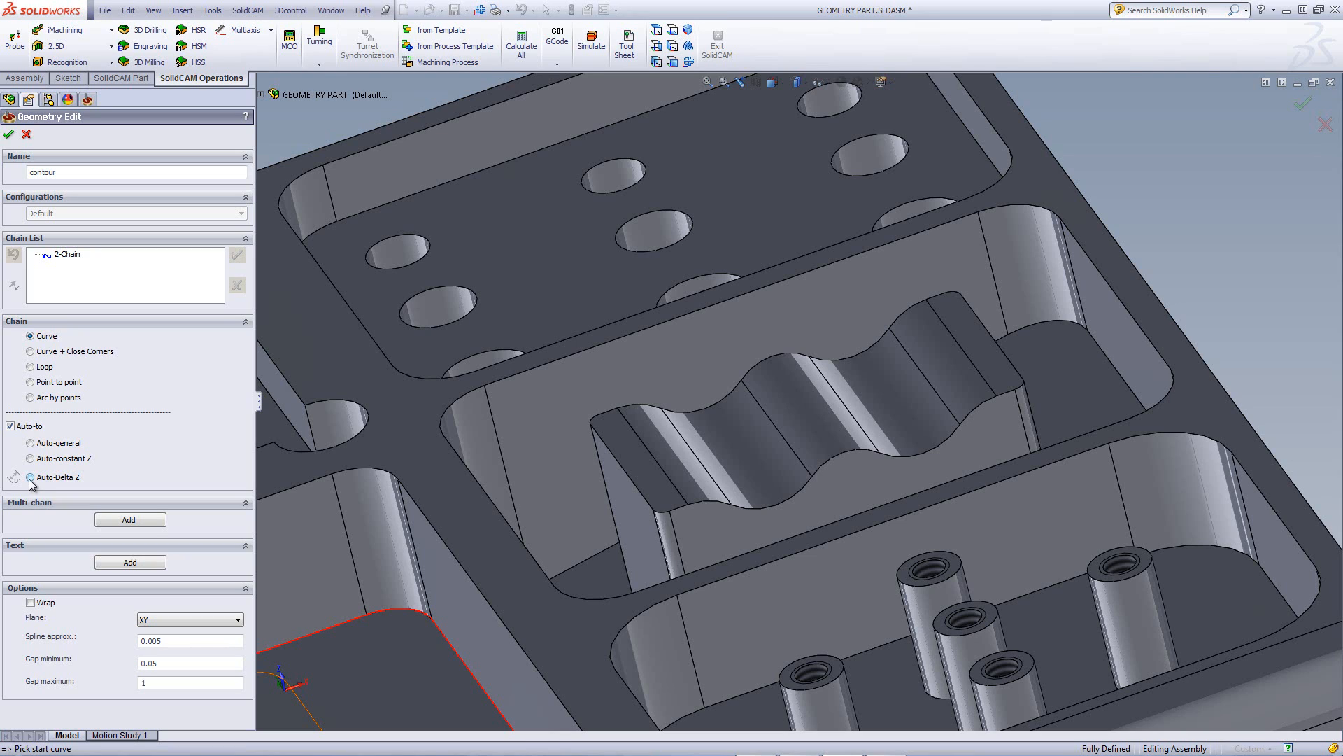
click(30, 477)
click(14, 480)
drag(103, 642, 122, 433)
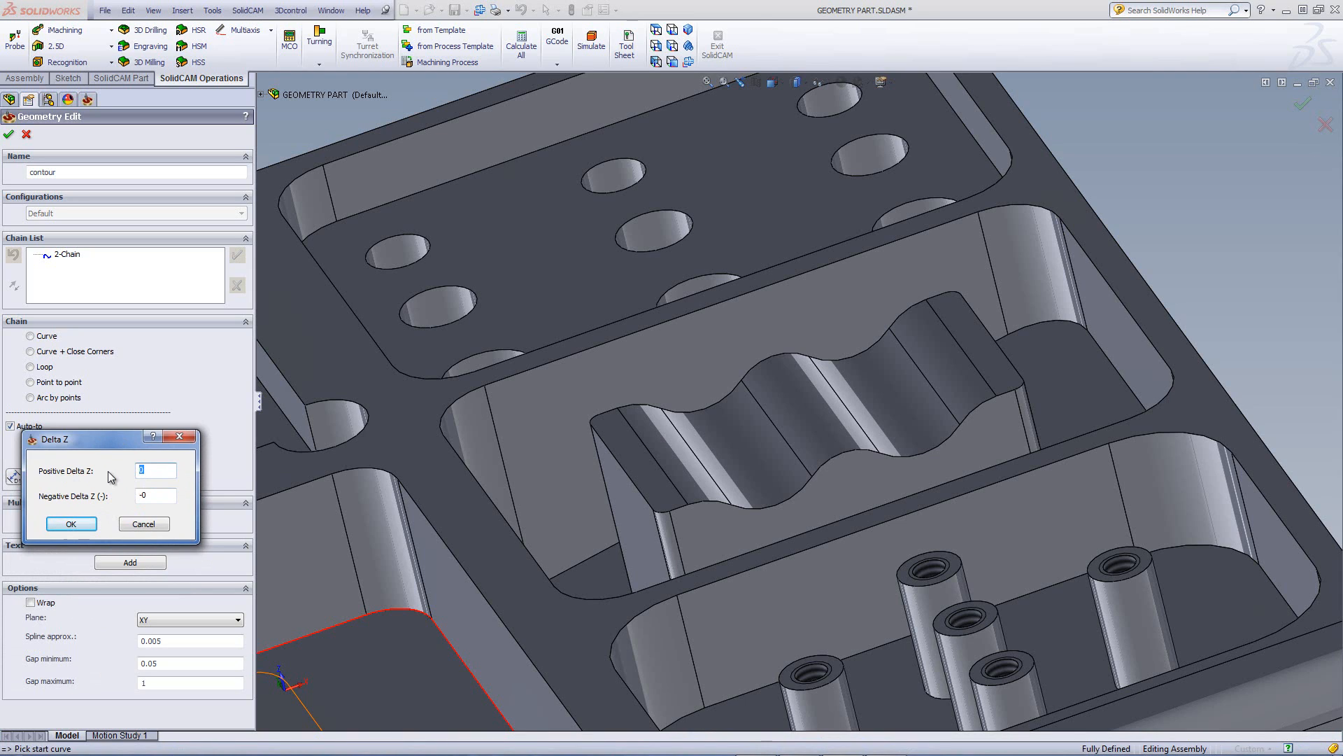
text(8)
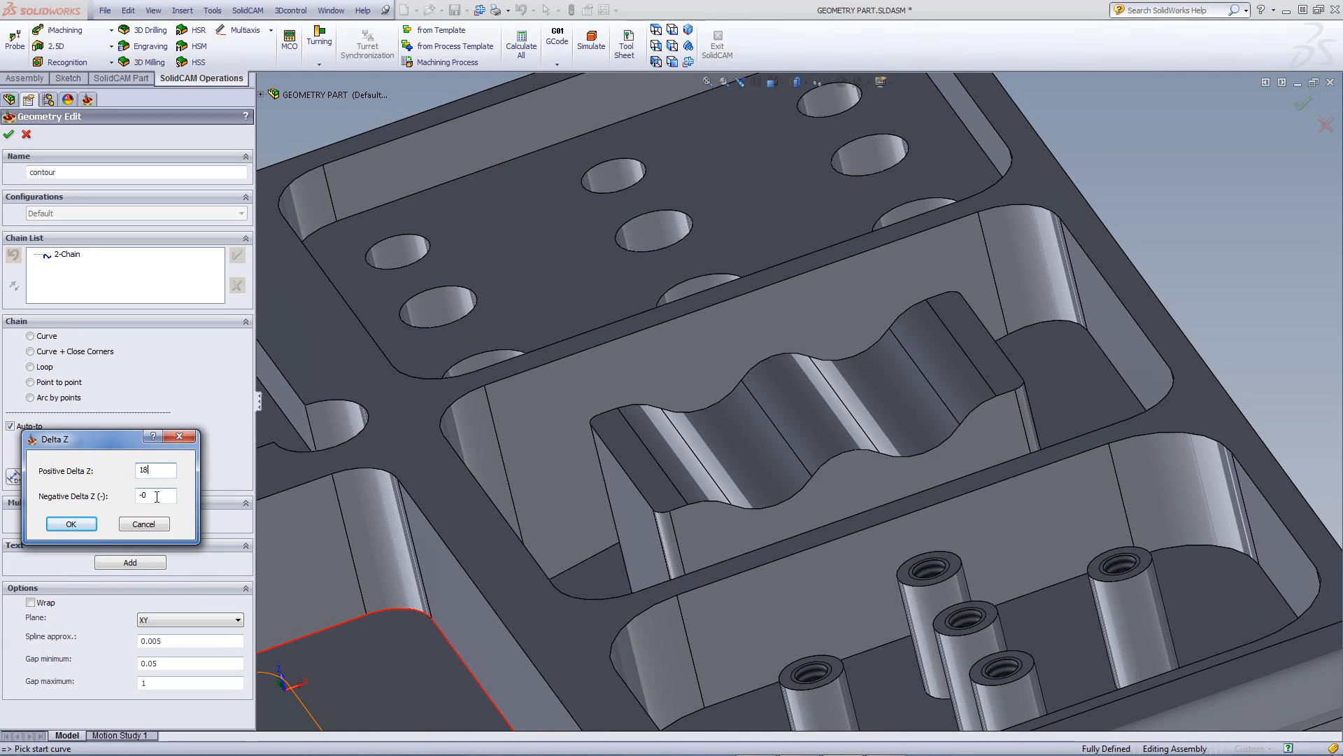
text(-)
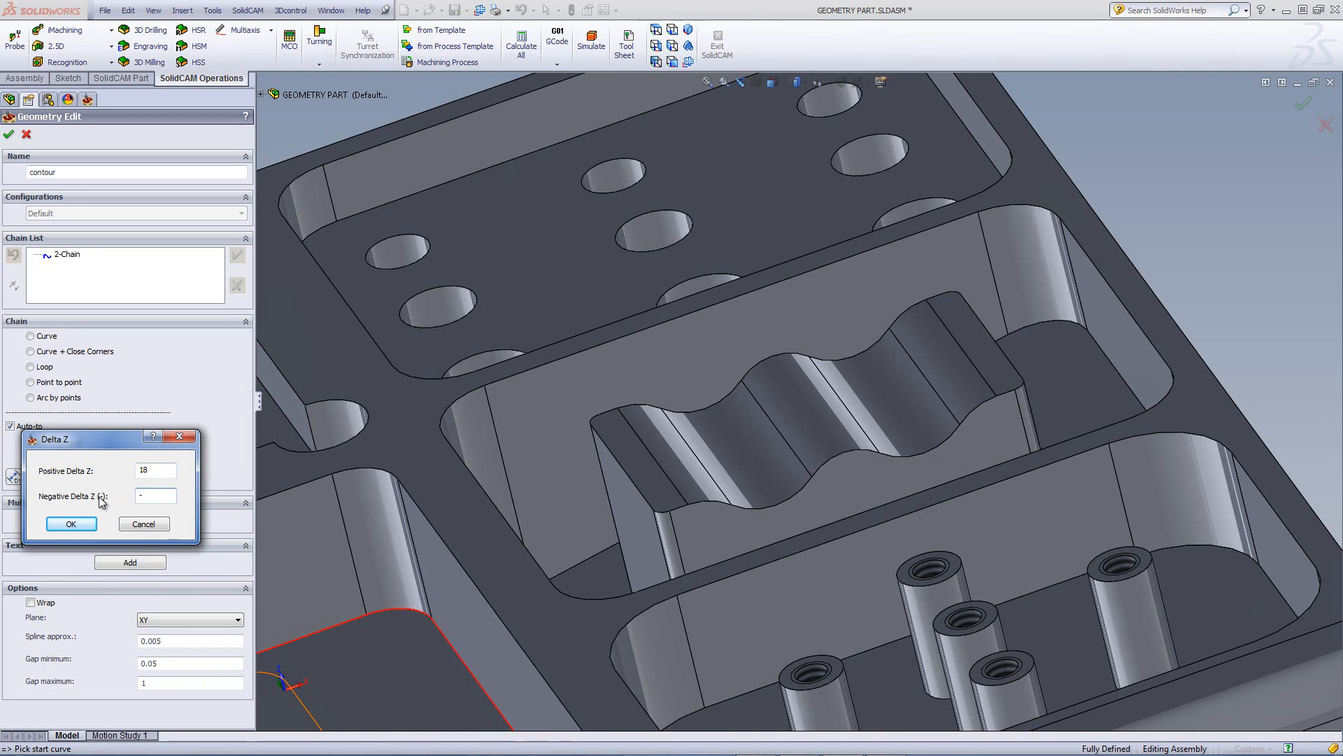
text(18)
click(76, 525)
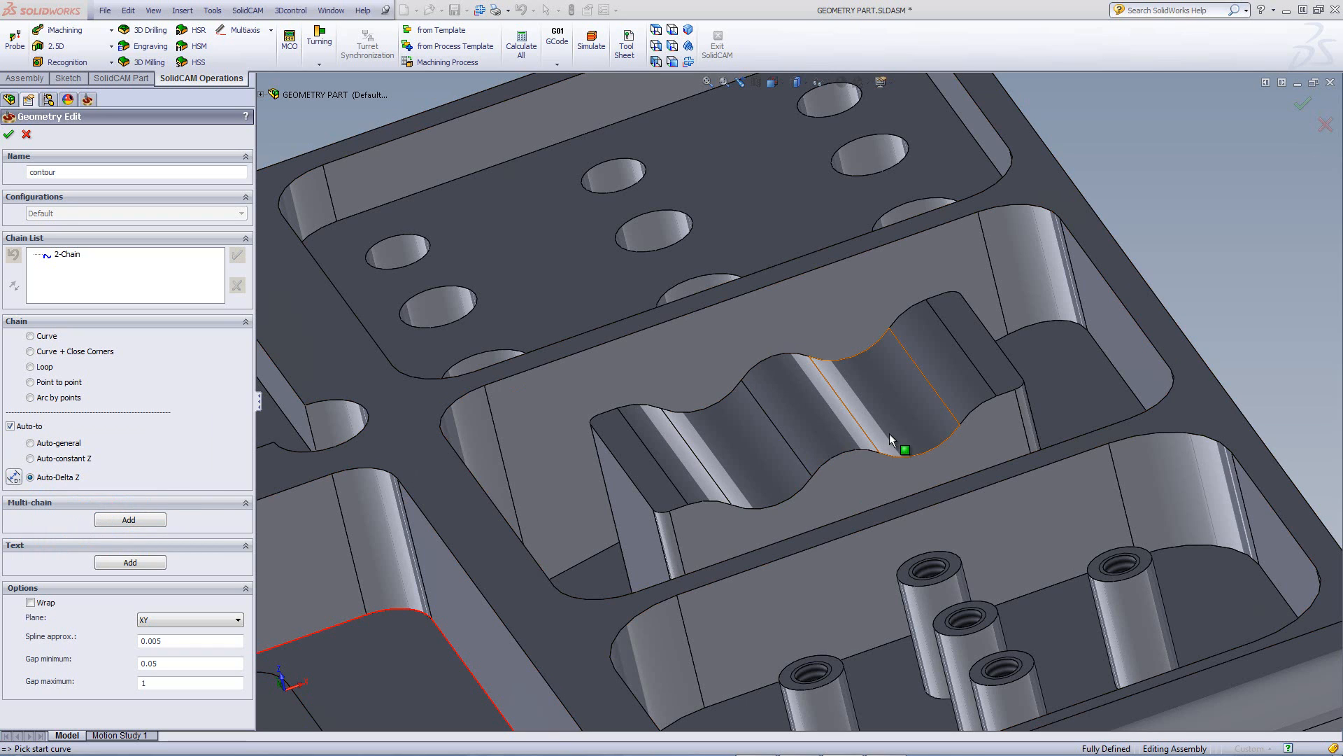
Add a closed Auto-Delta Z chain around the floor outline of the pocket containing the wavy island, starting at its outer side edge.
click(1143, 413)
middle_drag(1094, 421, 1105, 374)
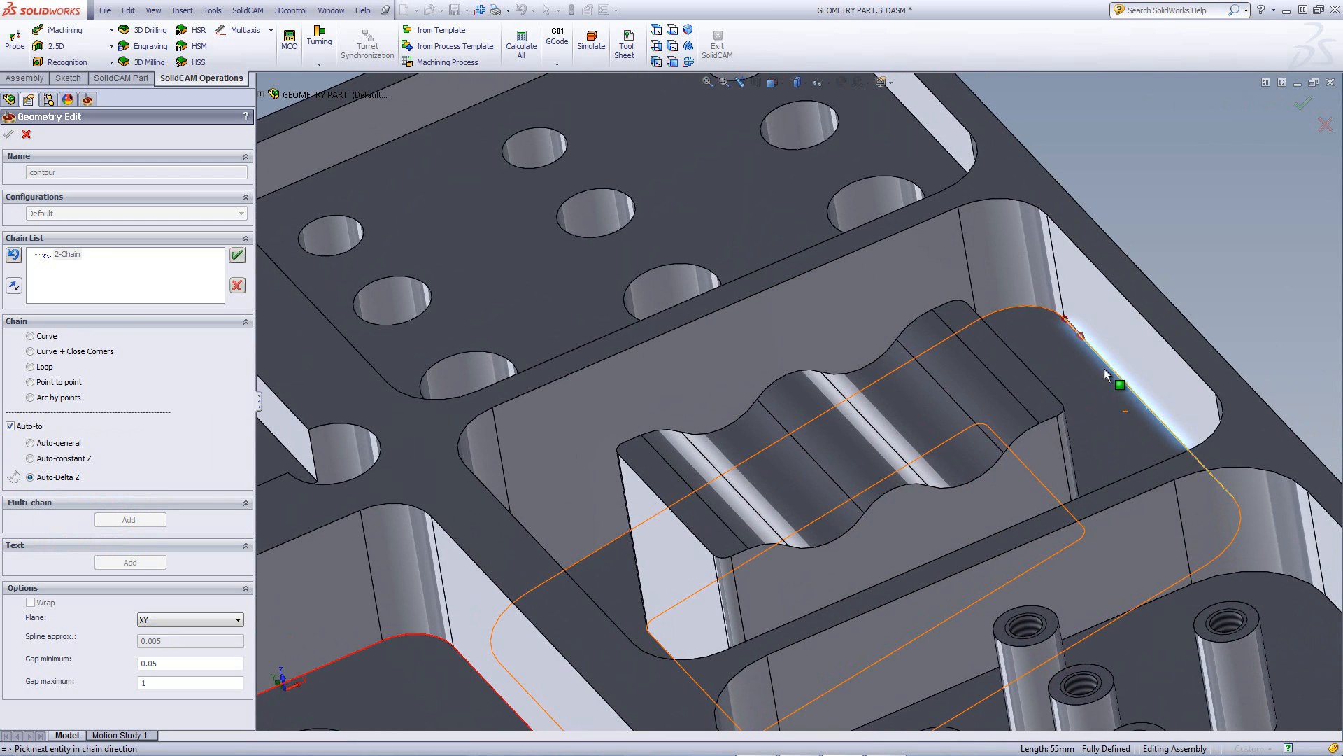
click(1050, 319)
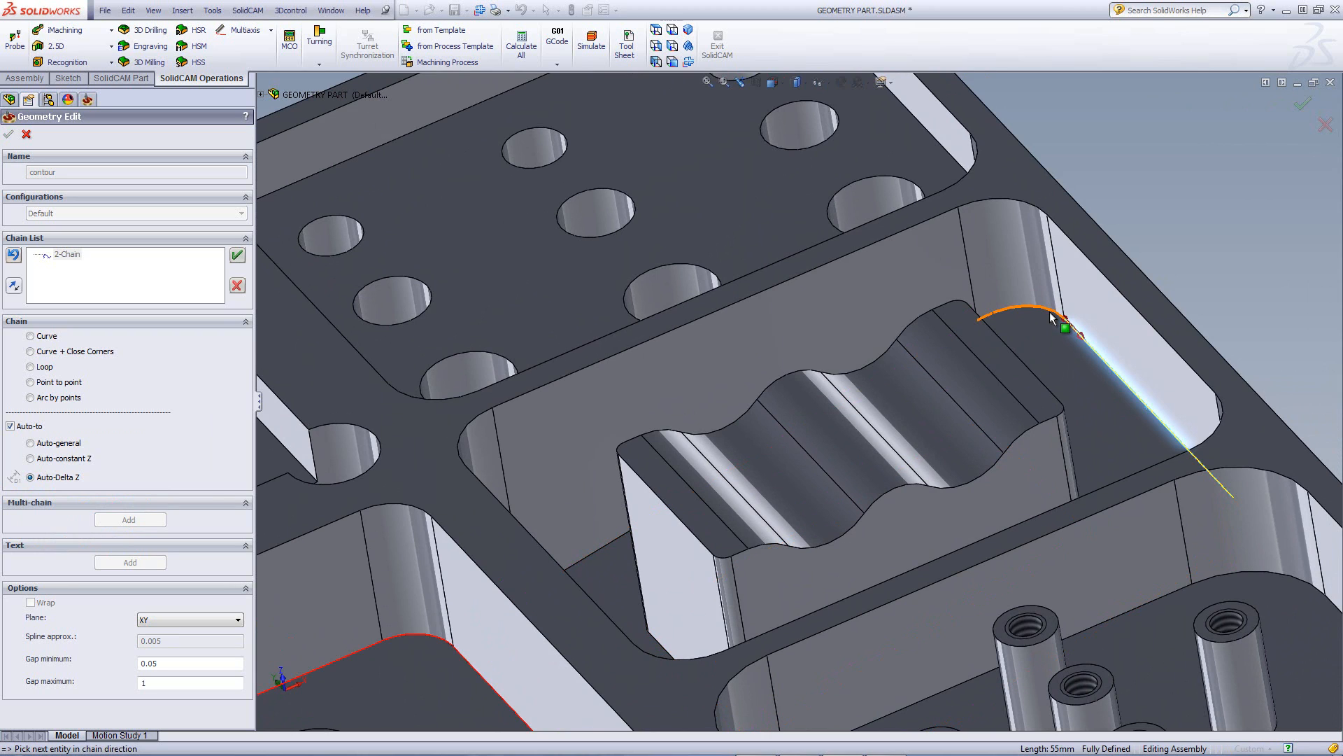
click(1050, 319)
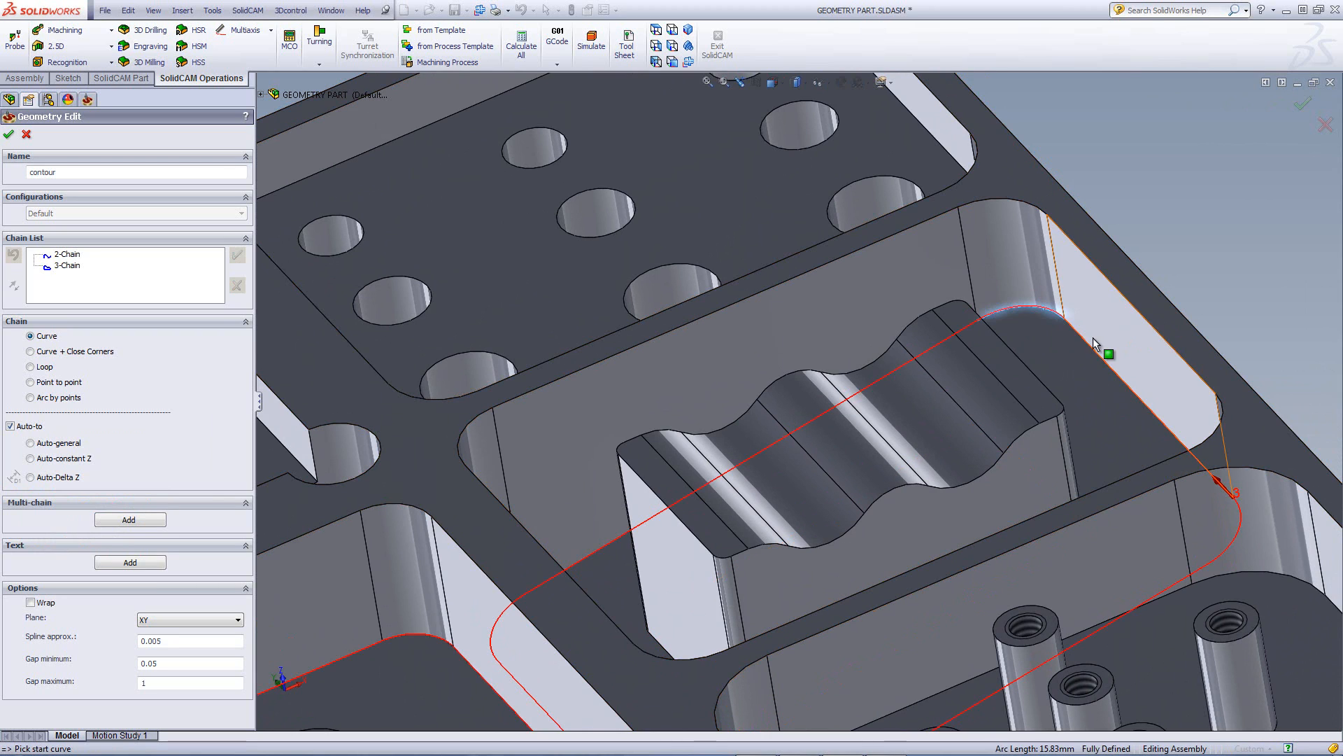
scroll(1109, 372, up, 4)
middle_drag(1115, 381, 1150, 383)
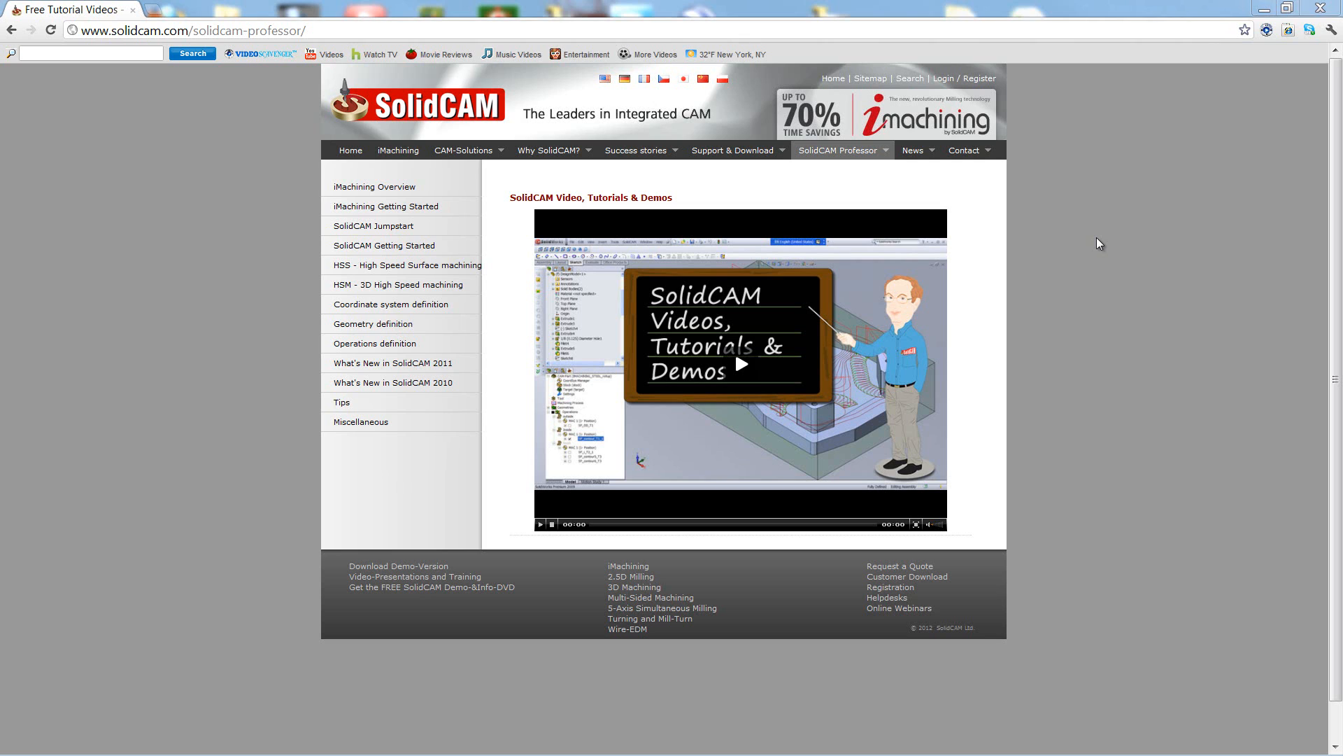
mouse_move(853, 156)
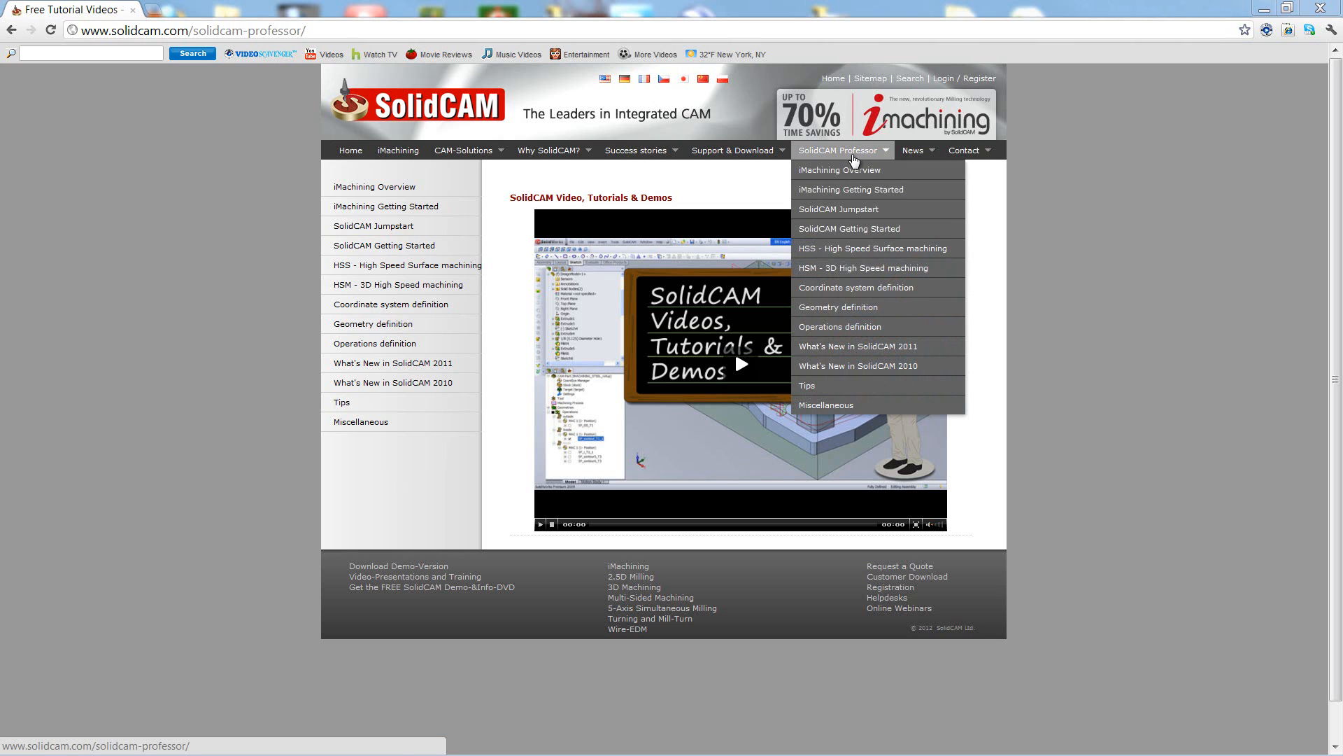